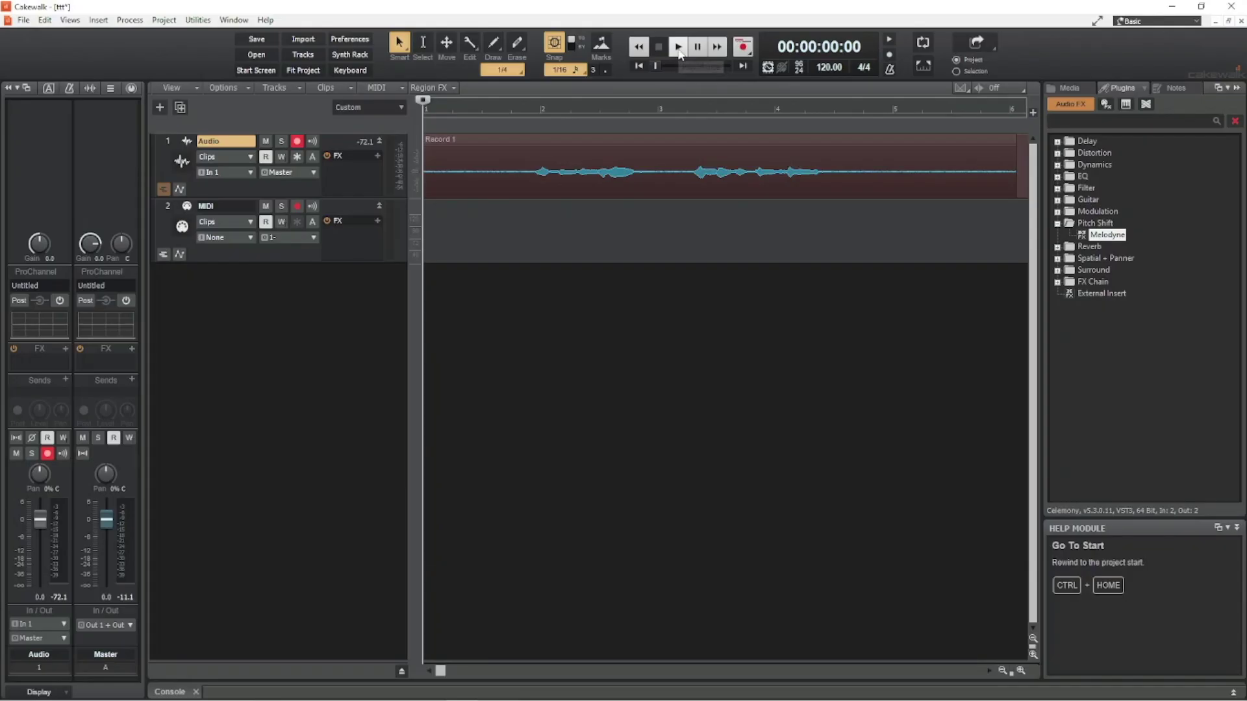
Step: Preview the vocal, insert Melodyne from Pitch Shift onto the audio track, and start activation
left_click(680, 47)
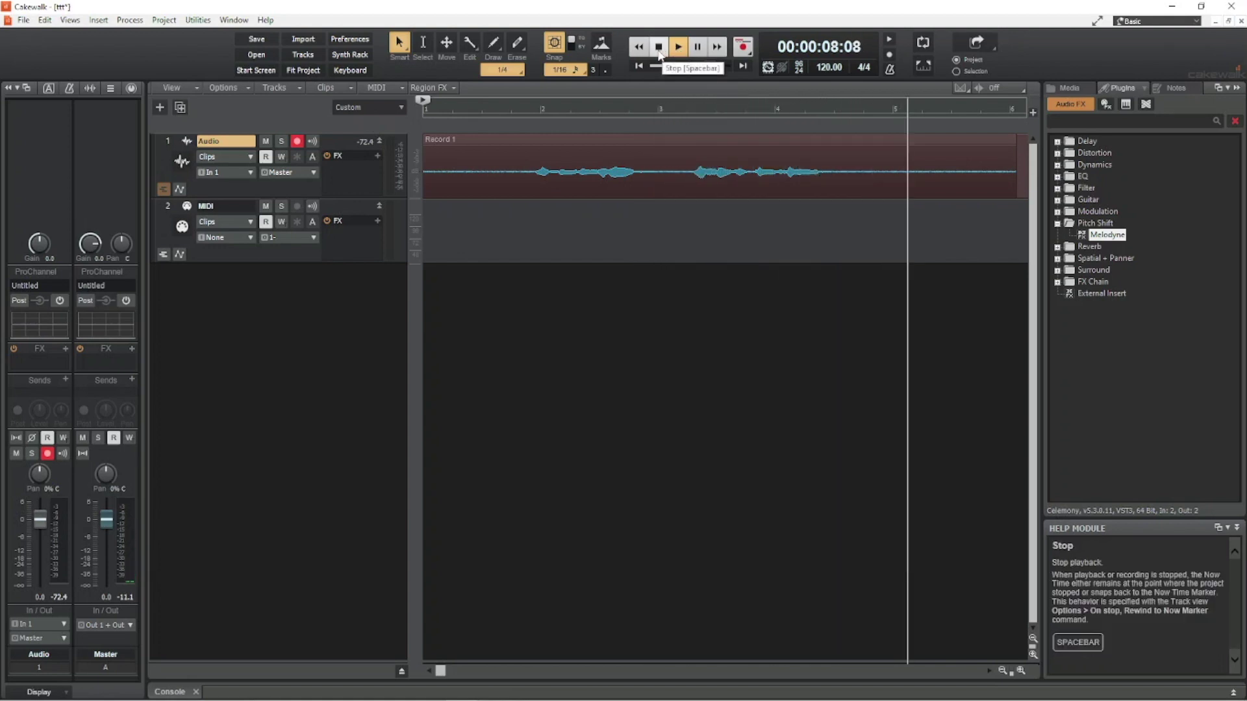
left_click(658, 49)
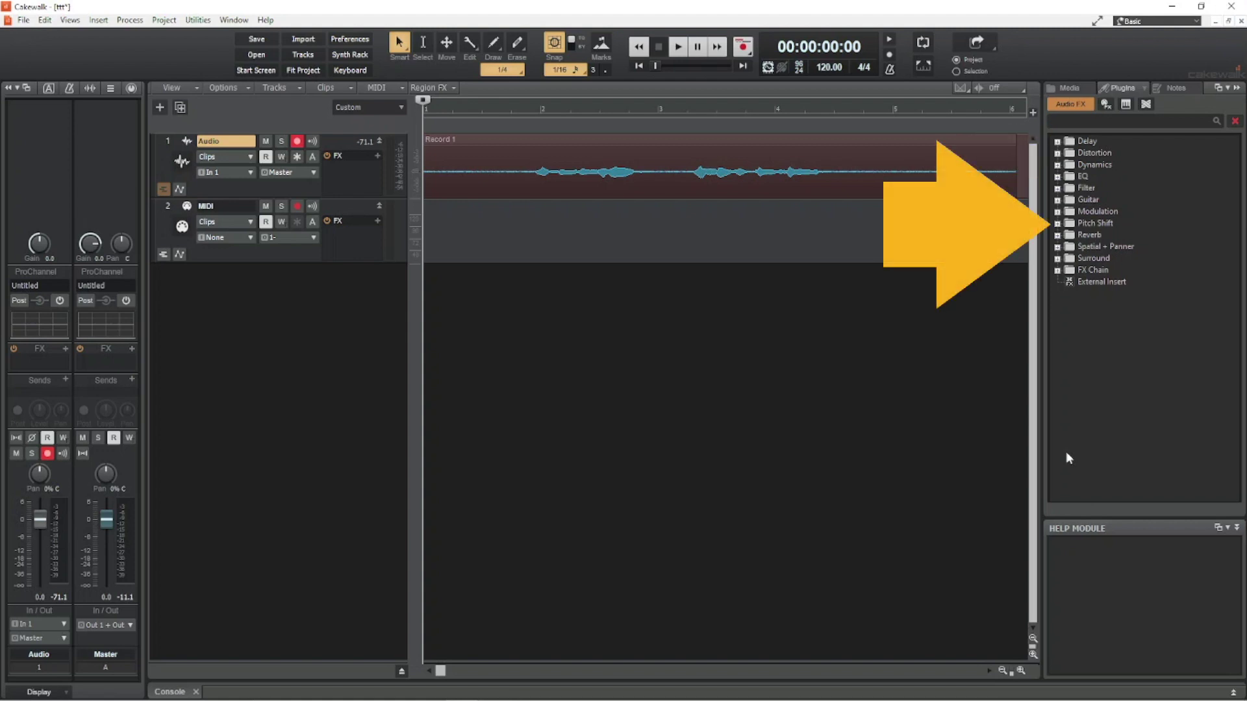
left_click(1059, 224)
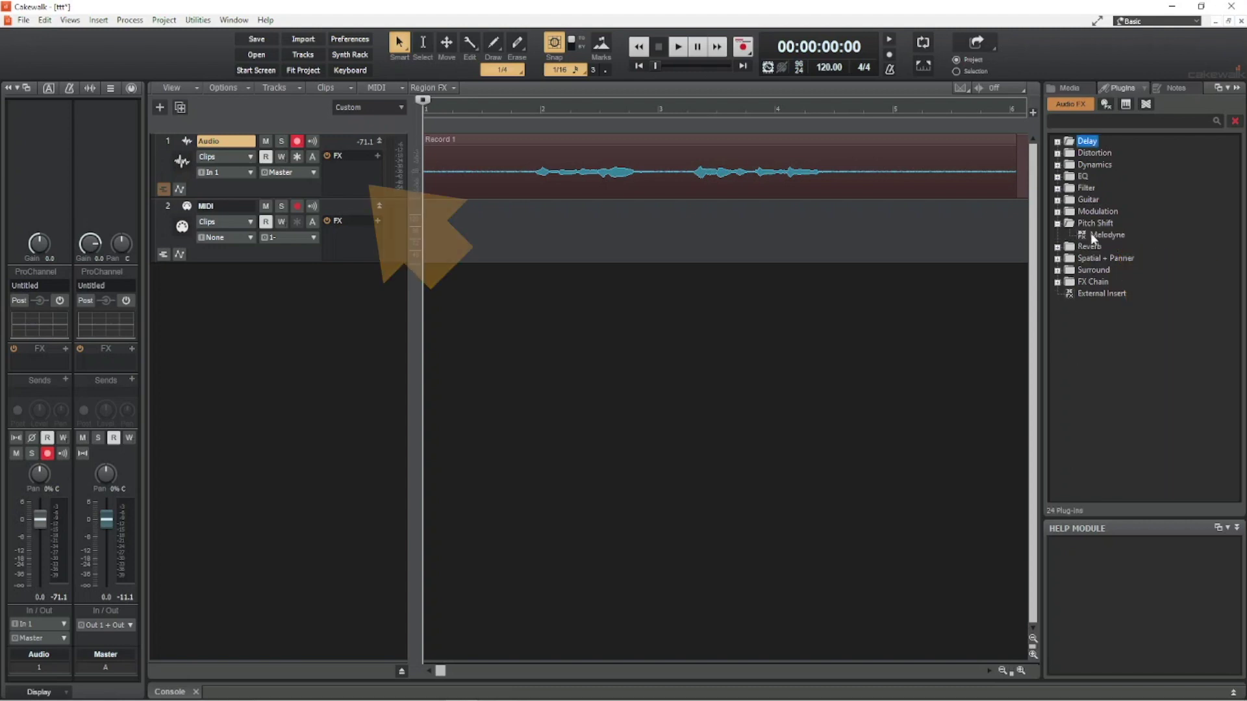
left_click(1080, 234)
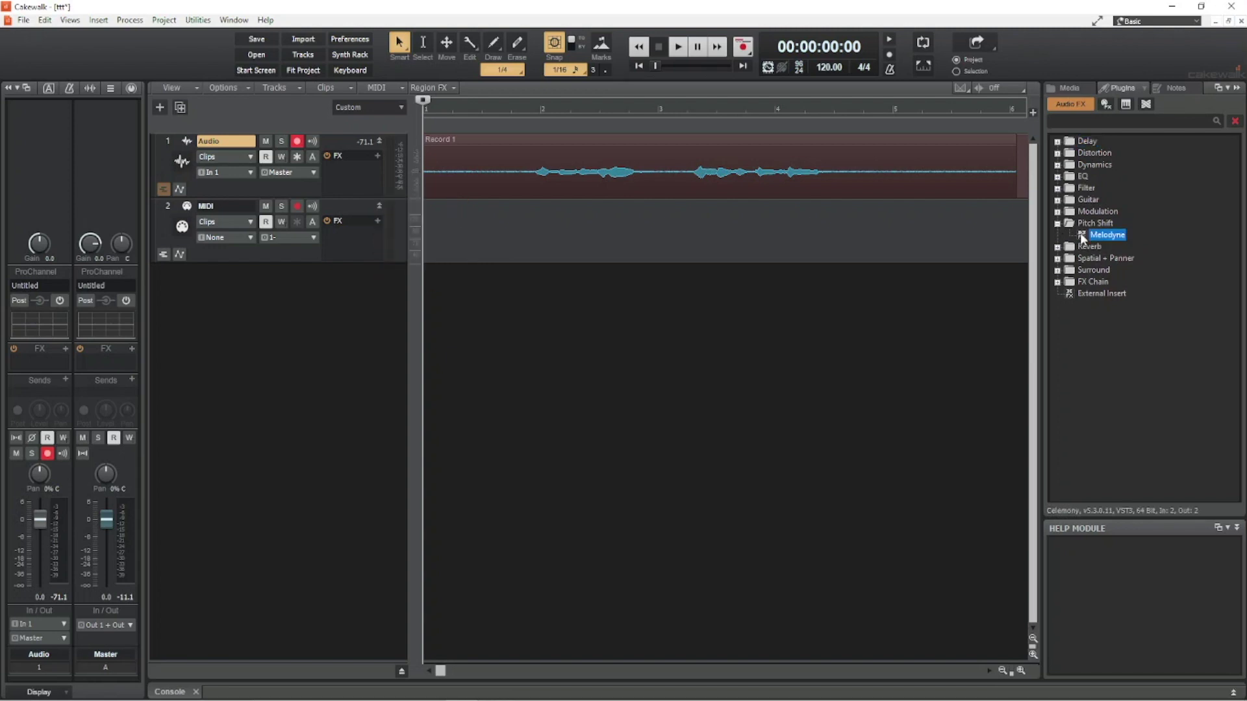
mouse_move(1080, 233)
left_mouse_down()
mouse_move(453, 243)
mouse_move(359, 175)
left_mouse_up()
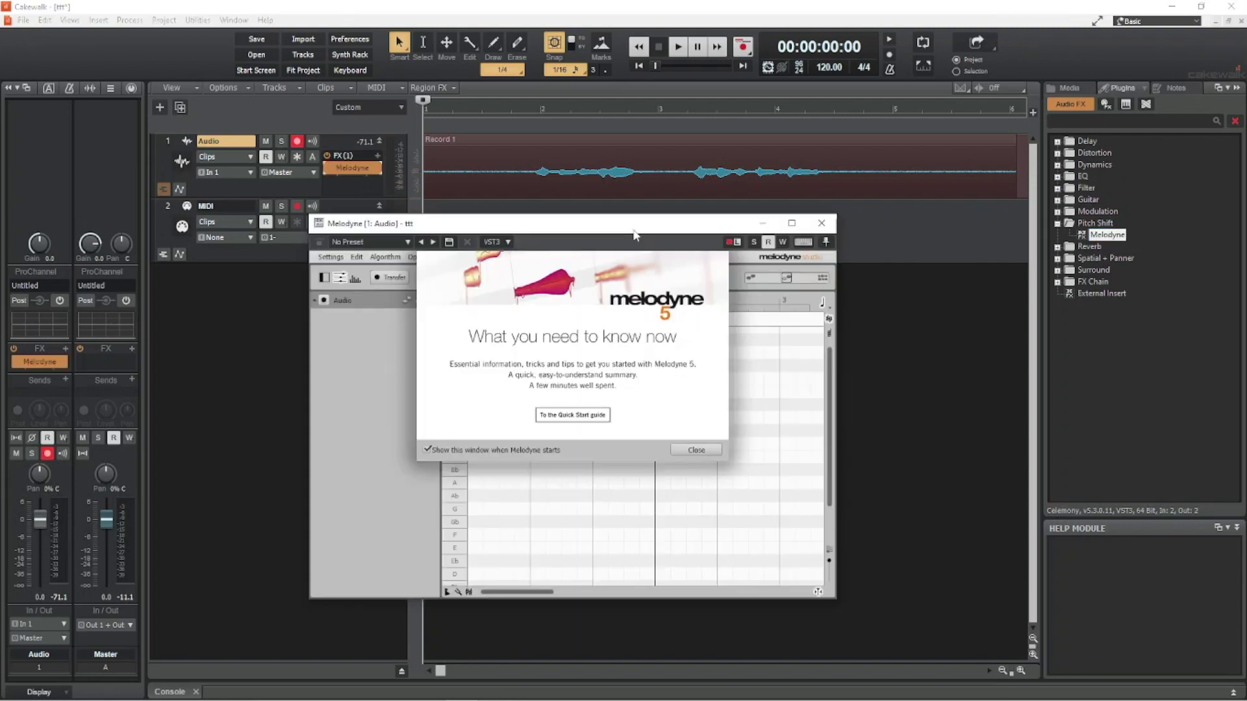
left_click(694, 450)
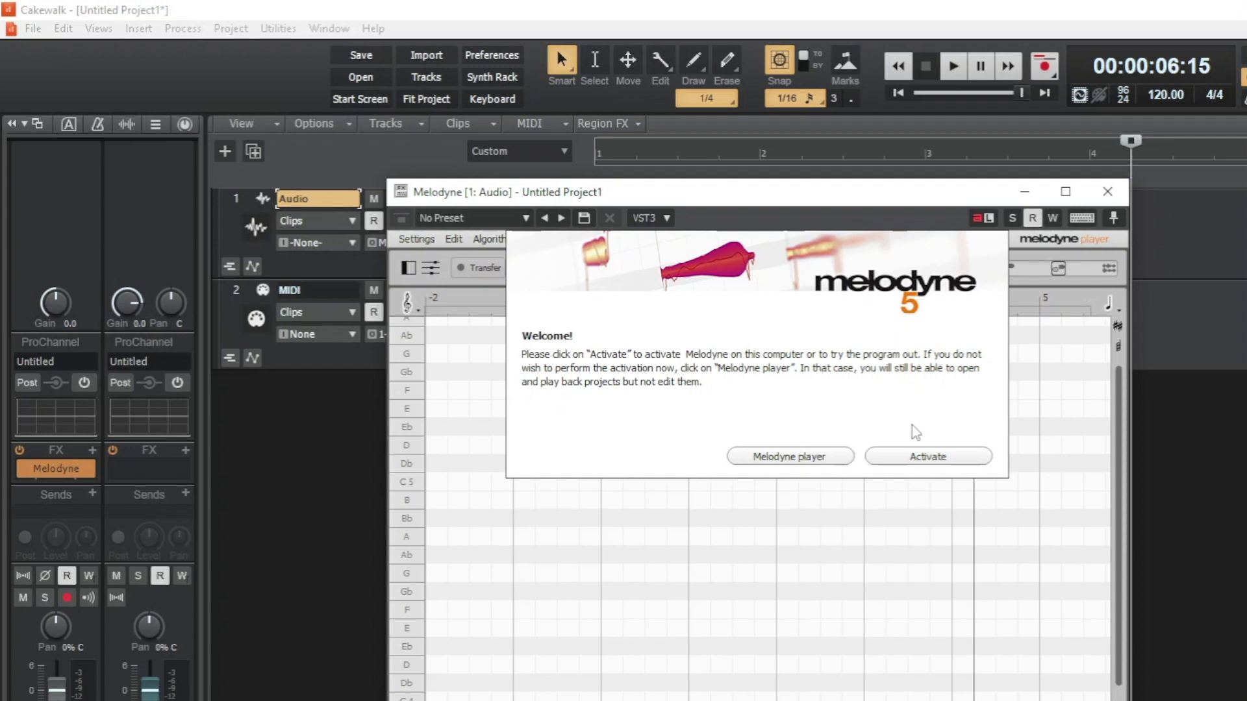
left_click(928, 456)
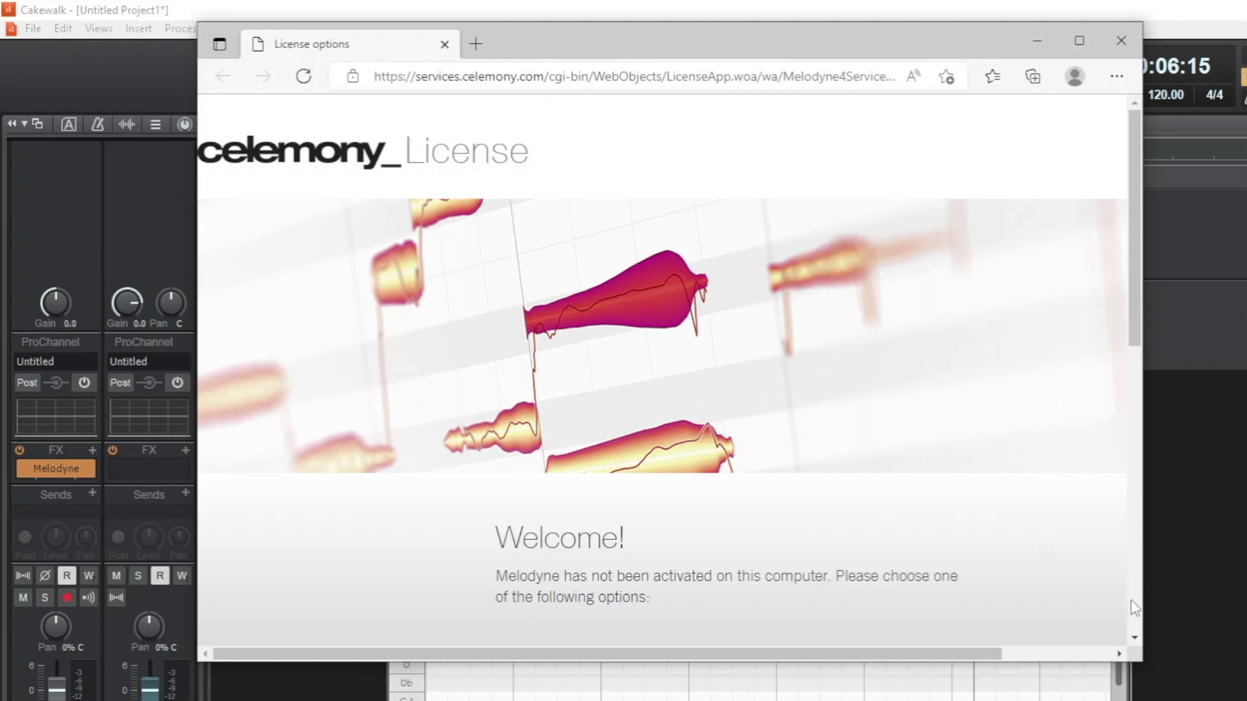
scroll(1131, 599, "down", 5)
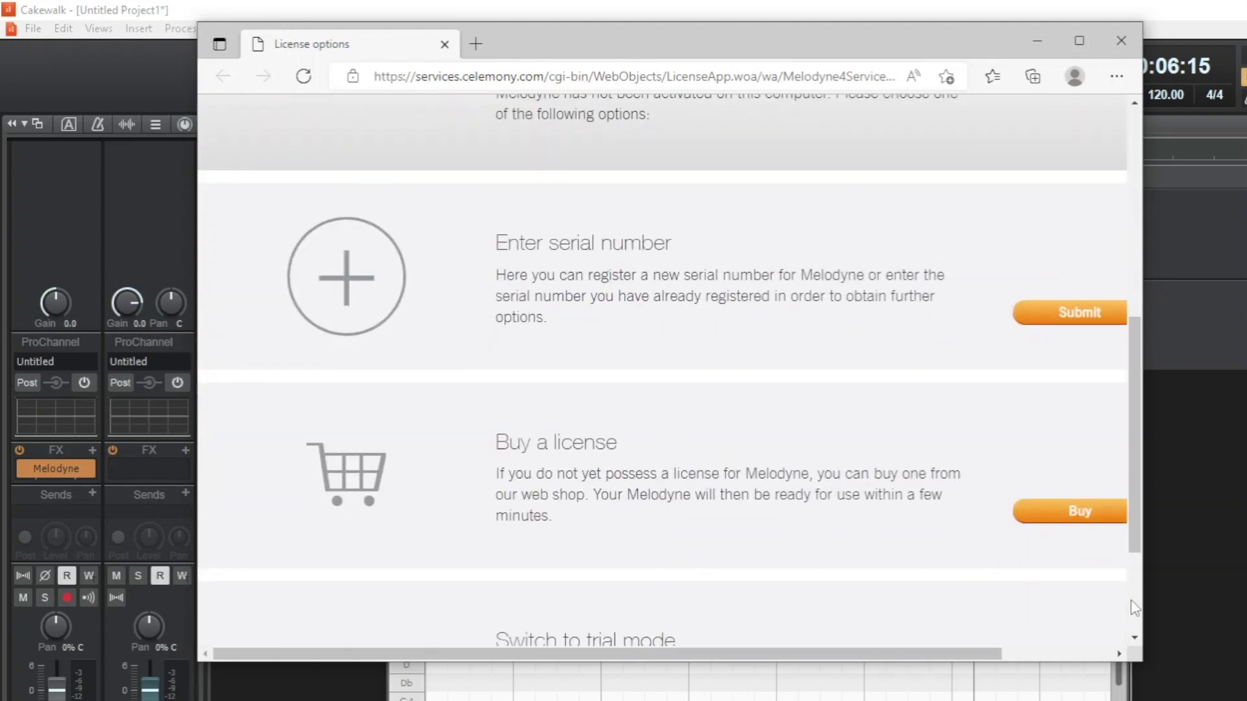
left_click_drag(1133, 520, 1130, 591)
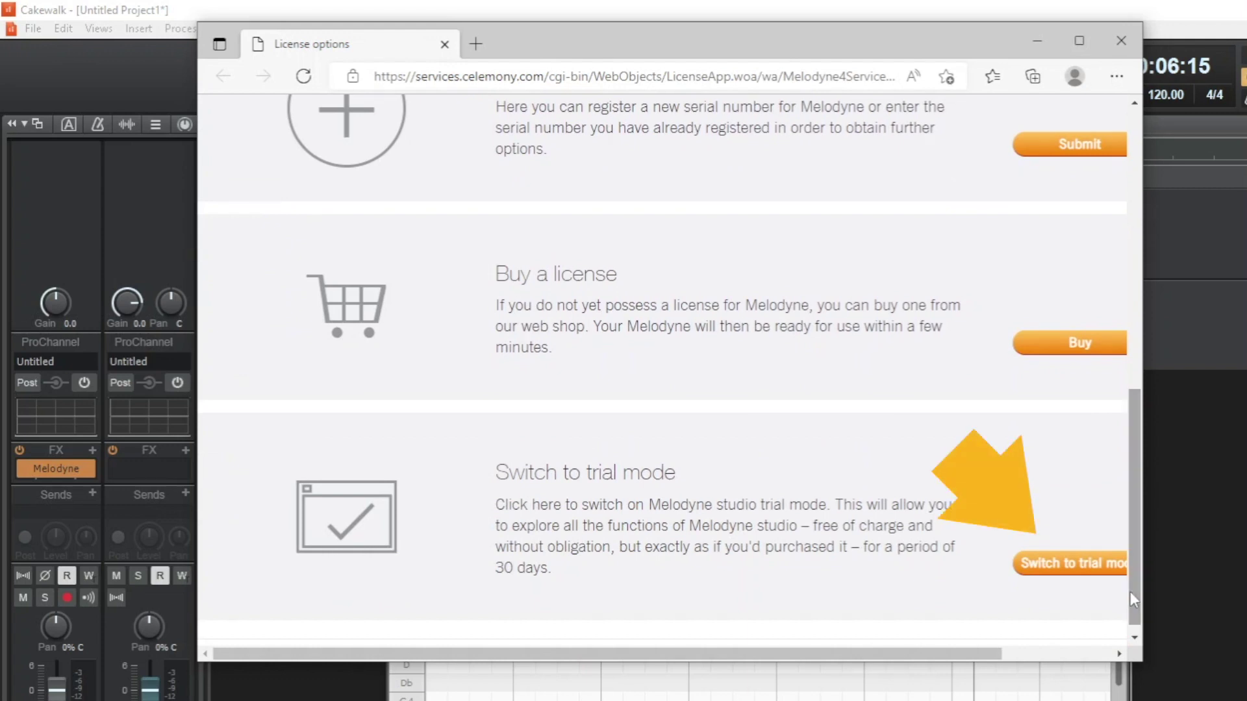
Step: Choose the 30-day trial option on the Celemony License page
left_click(1075, 565)
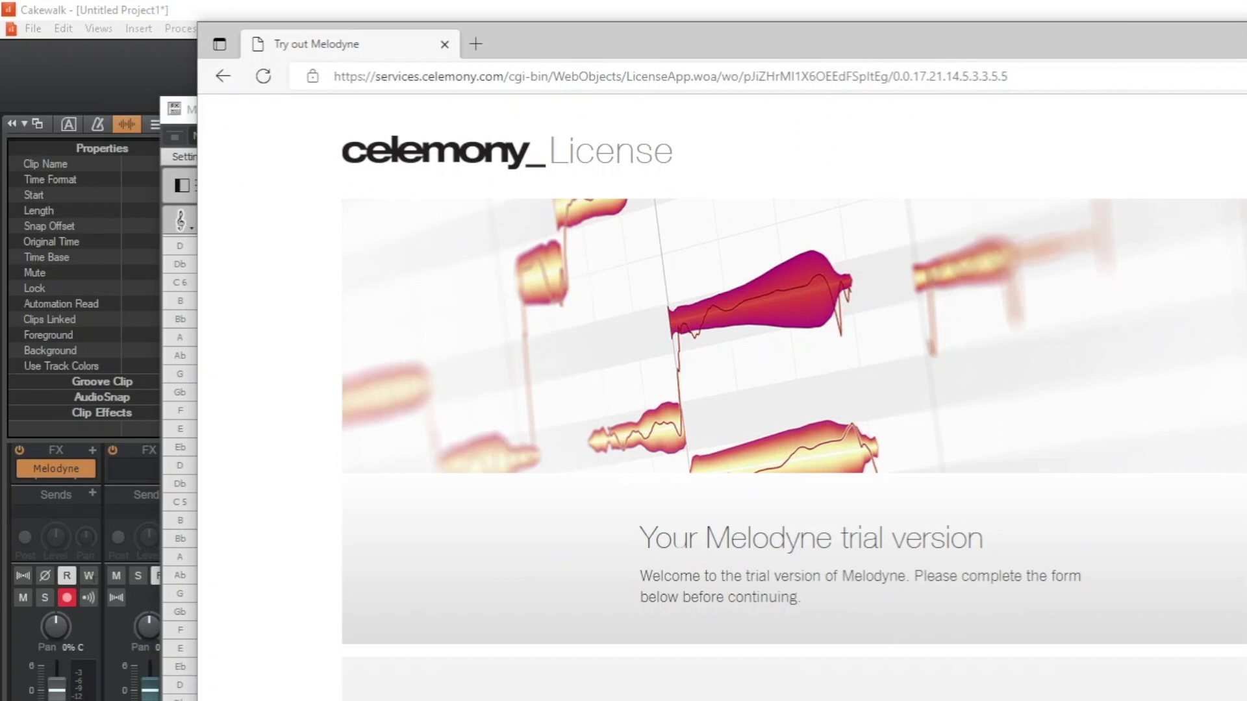
scroll(795, 390, "down", 2)
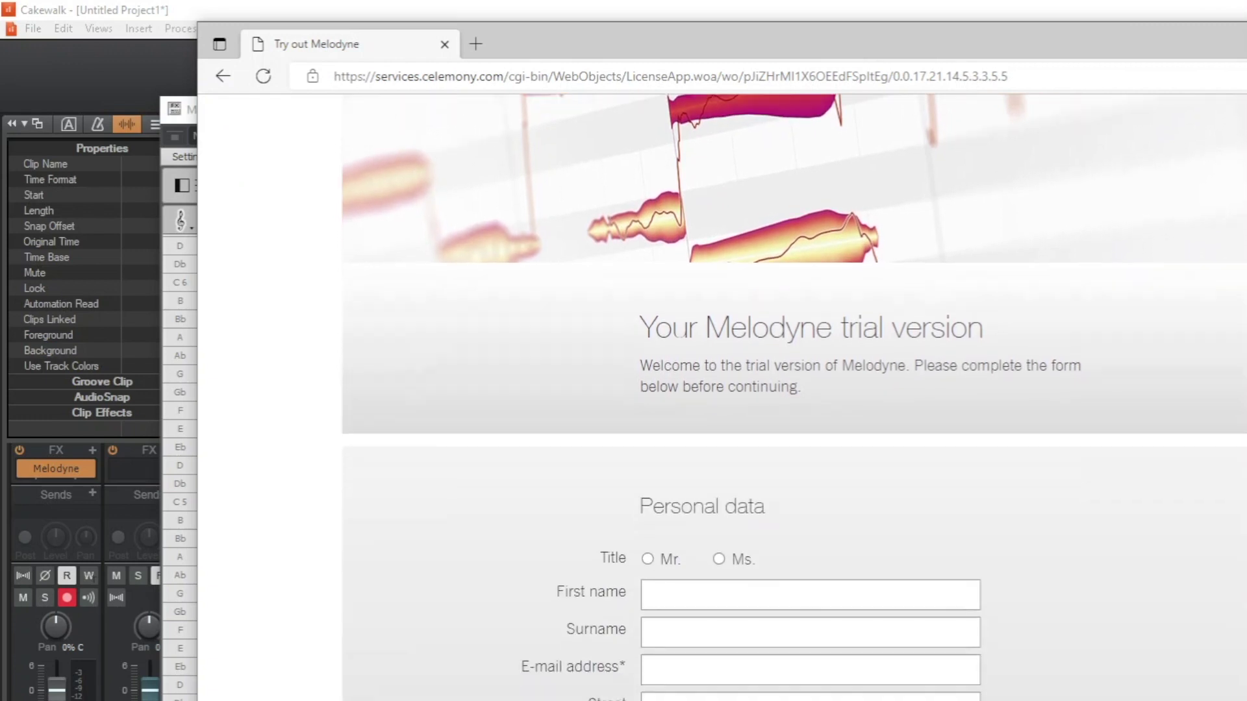
scroll(794, 390, "down", 2)
scroll(794, 390, "down", 2)
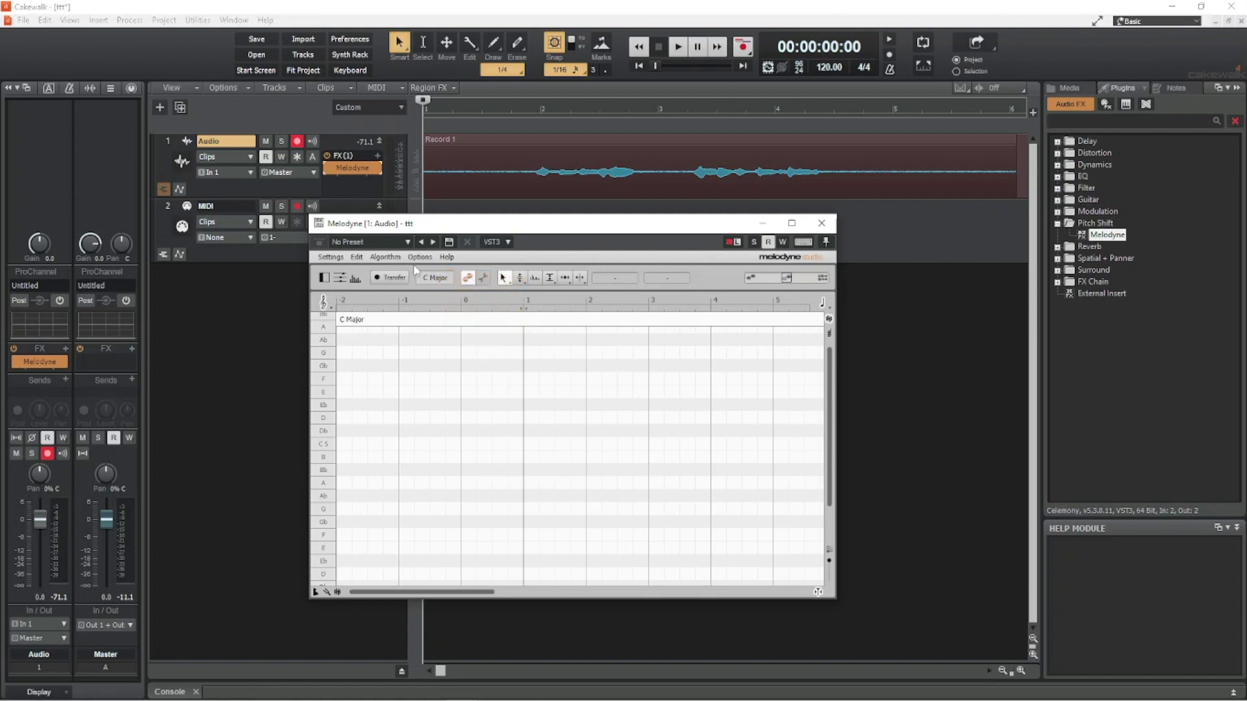
Step: Show Melodyne's track list and record-arm the Audio track for Transfer
left_click(421, 258)
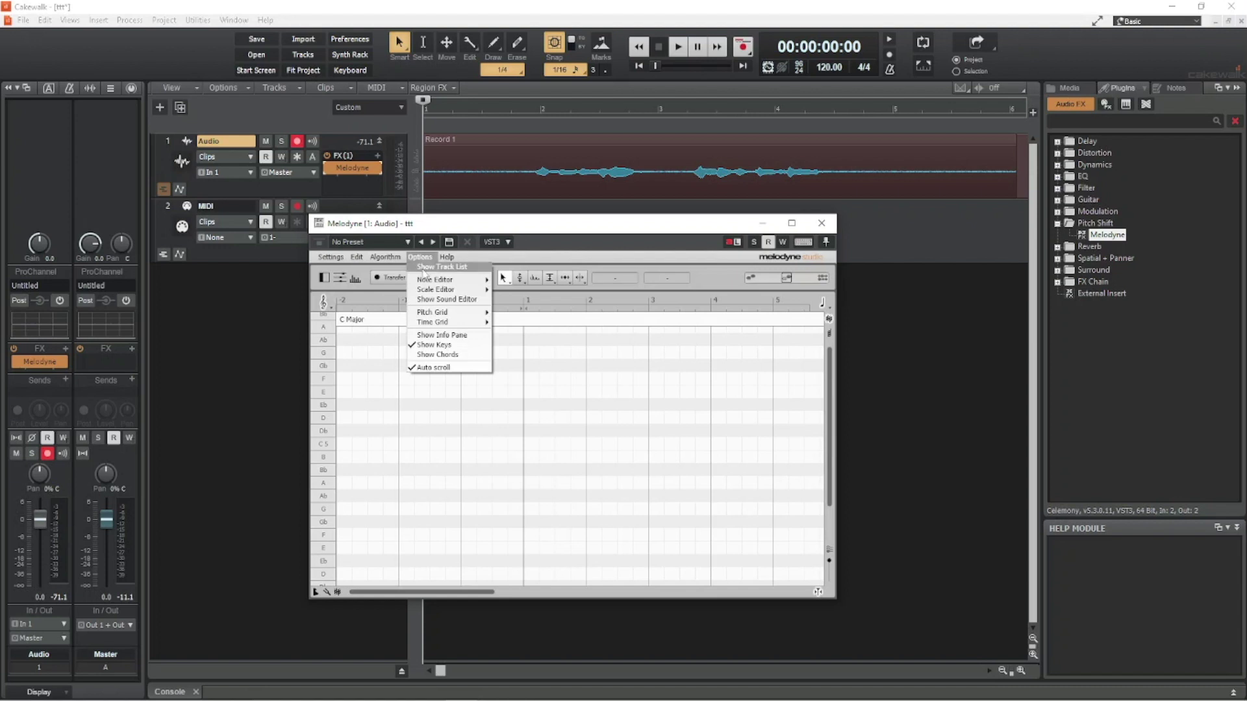
left_click(425, 267)
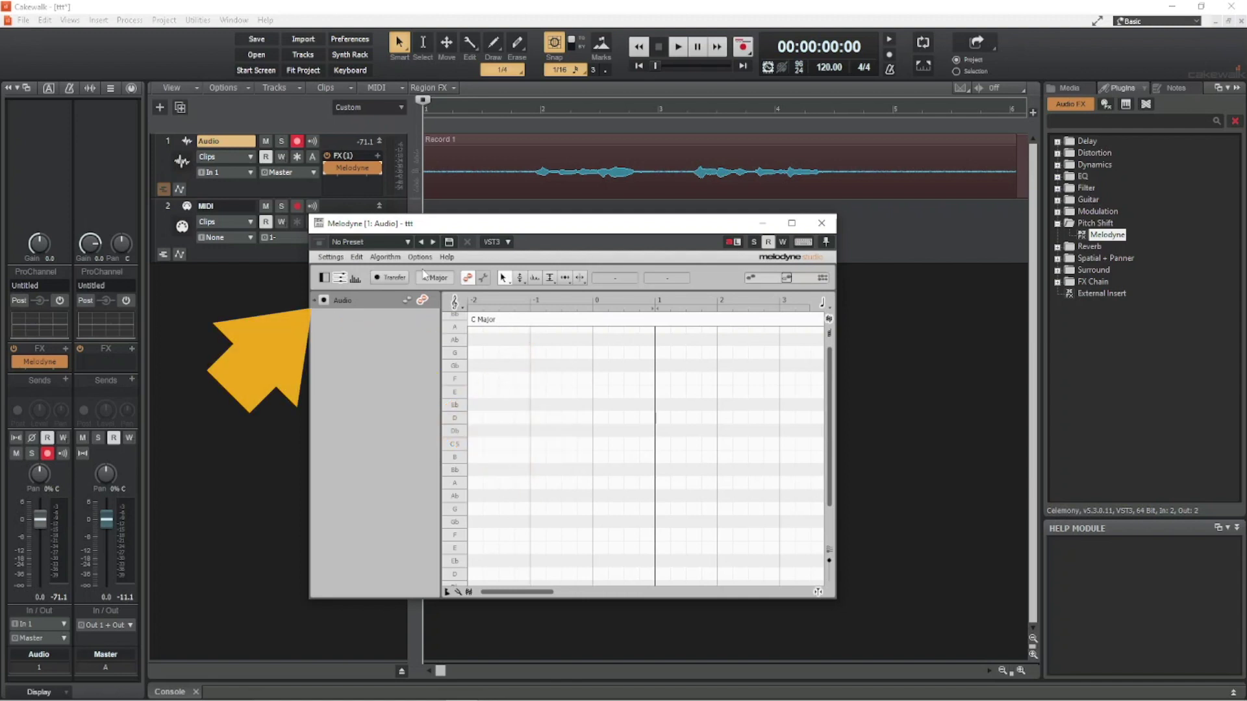
left_click(324, 301)
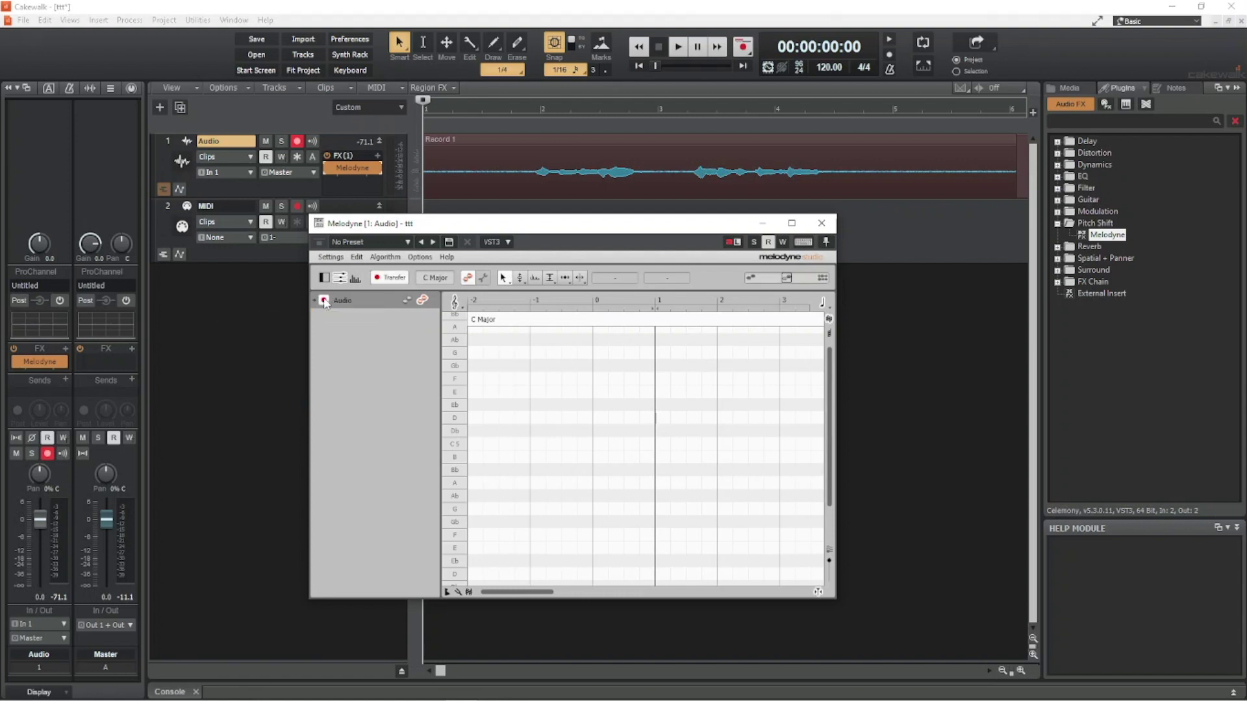
Step: Play the song so Melodyne transfers the vocal, then stop playback
left_click(679, 51)
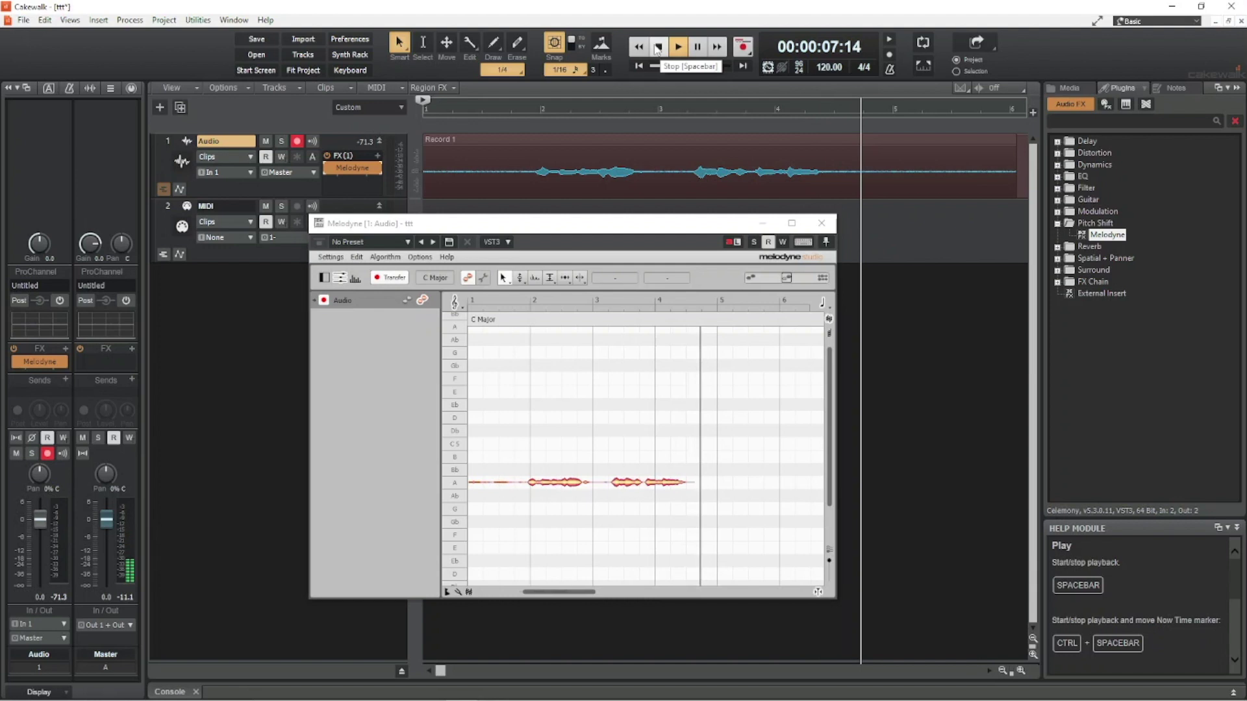
left_click(658, 48)
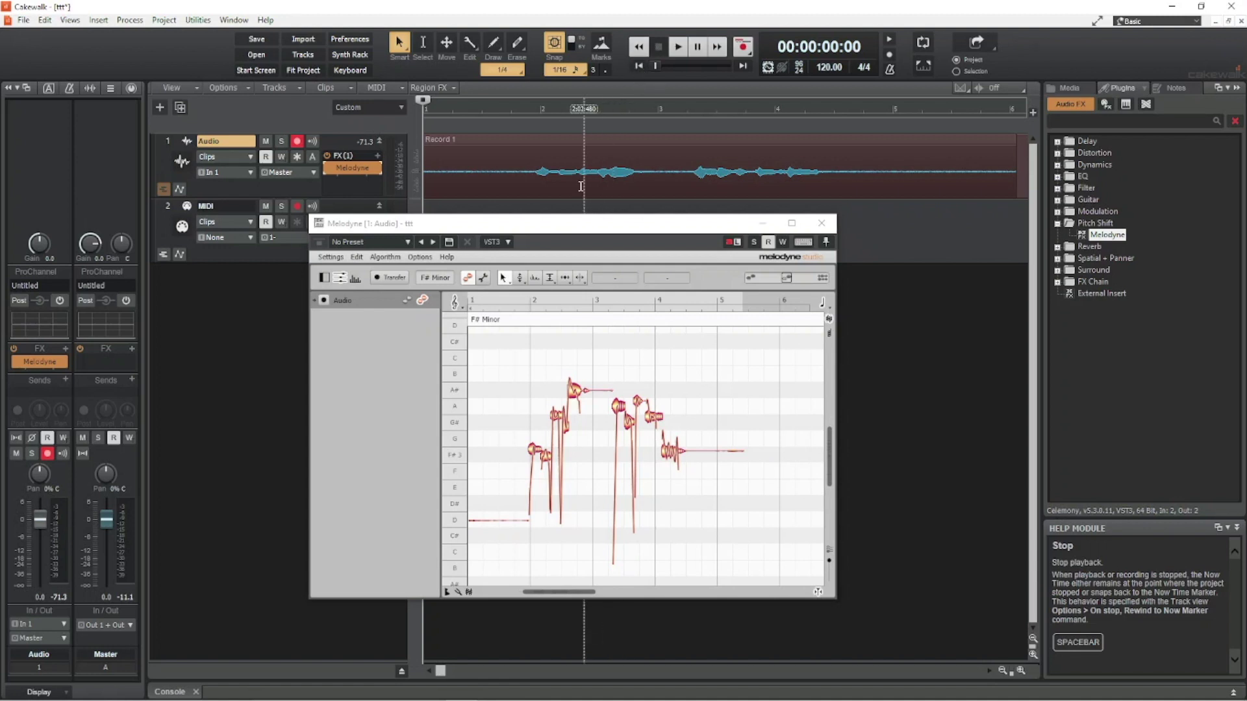
Step: Raise the opening F#3 note a semitone to G3 and reduce its cent deviation
left_click(535, 451)
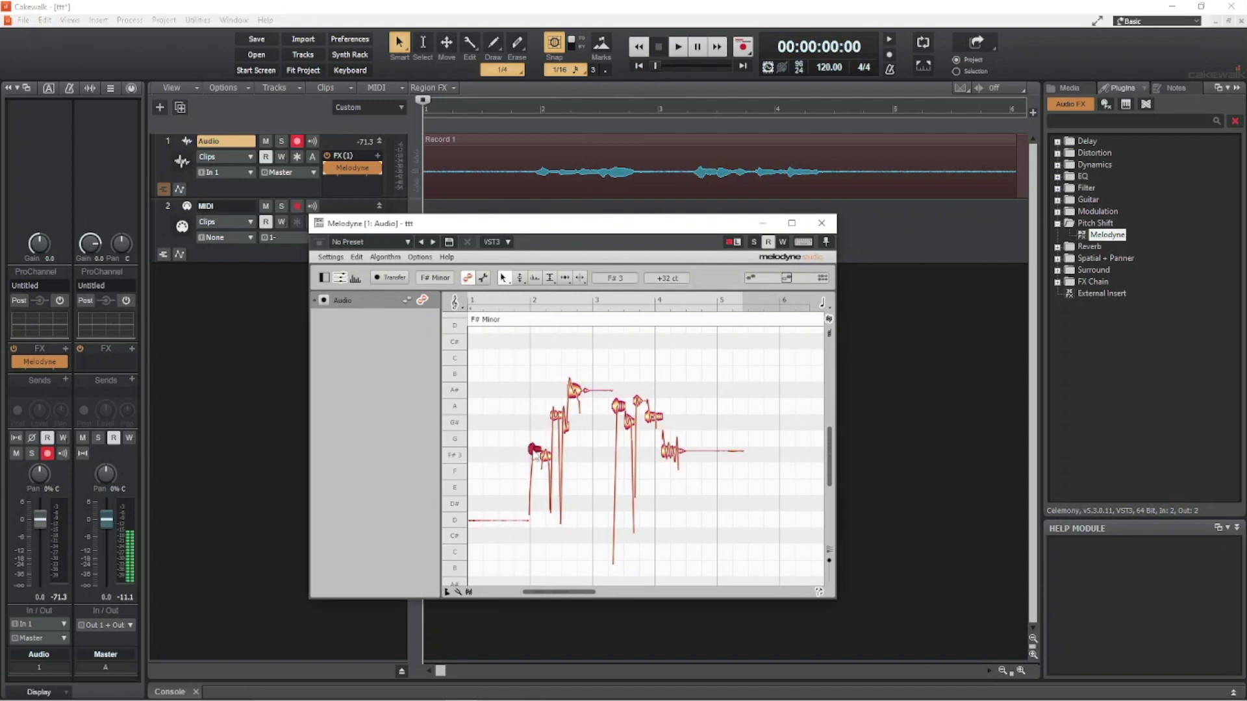
left_click_drag(535, 450, 547, 465)
left_click(575, 394)
left_click(532, 450)
key("Up")
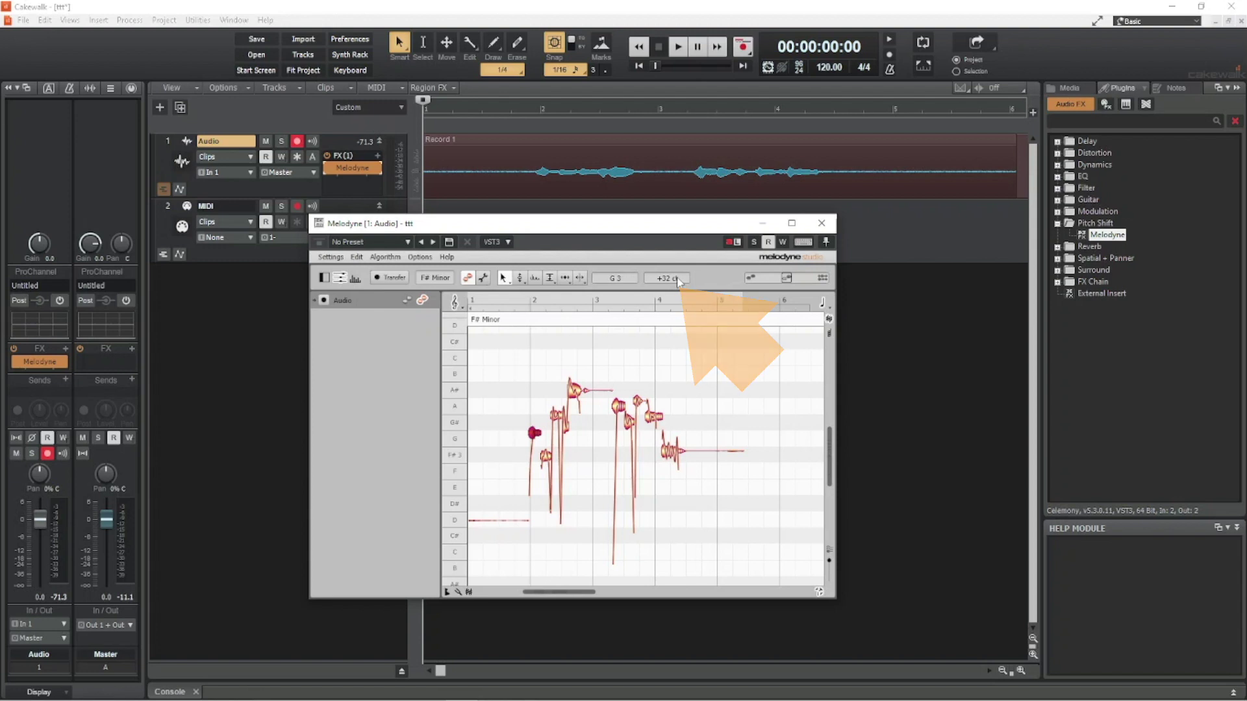
left_click_drag(679, 280, 677, 297)
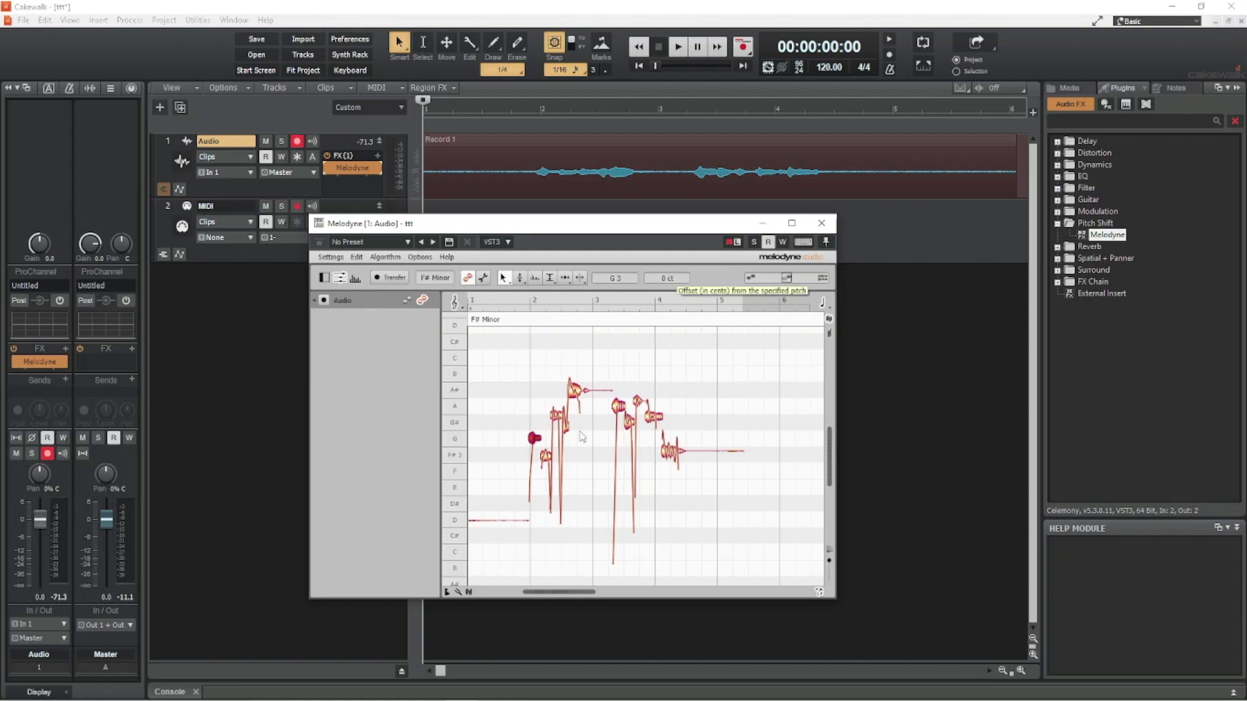
Step: Tune the low F#3 note near zero cents and lift the G#3 note to A3, then B3
left_click(545, 459)
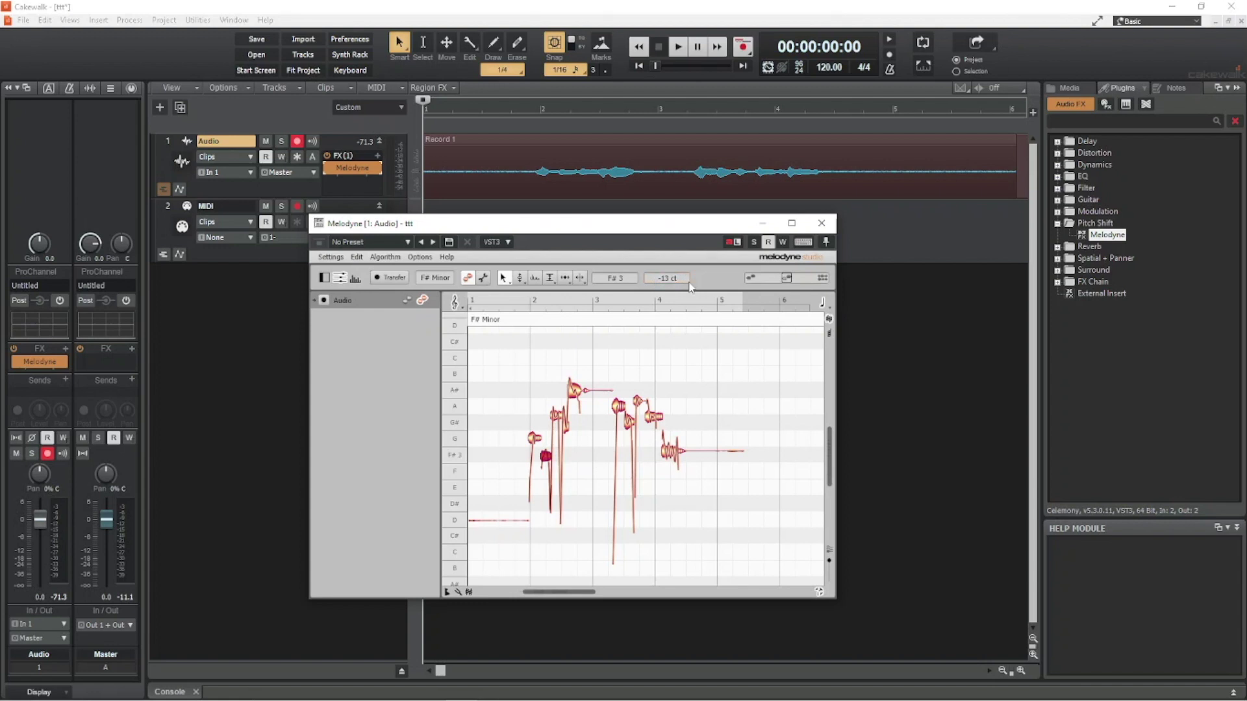
left_click_drag(683, 282, 615, 278)
left_click(557, 414)
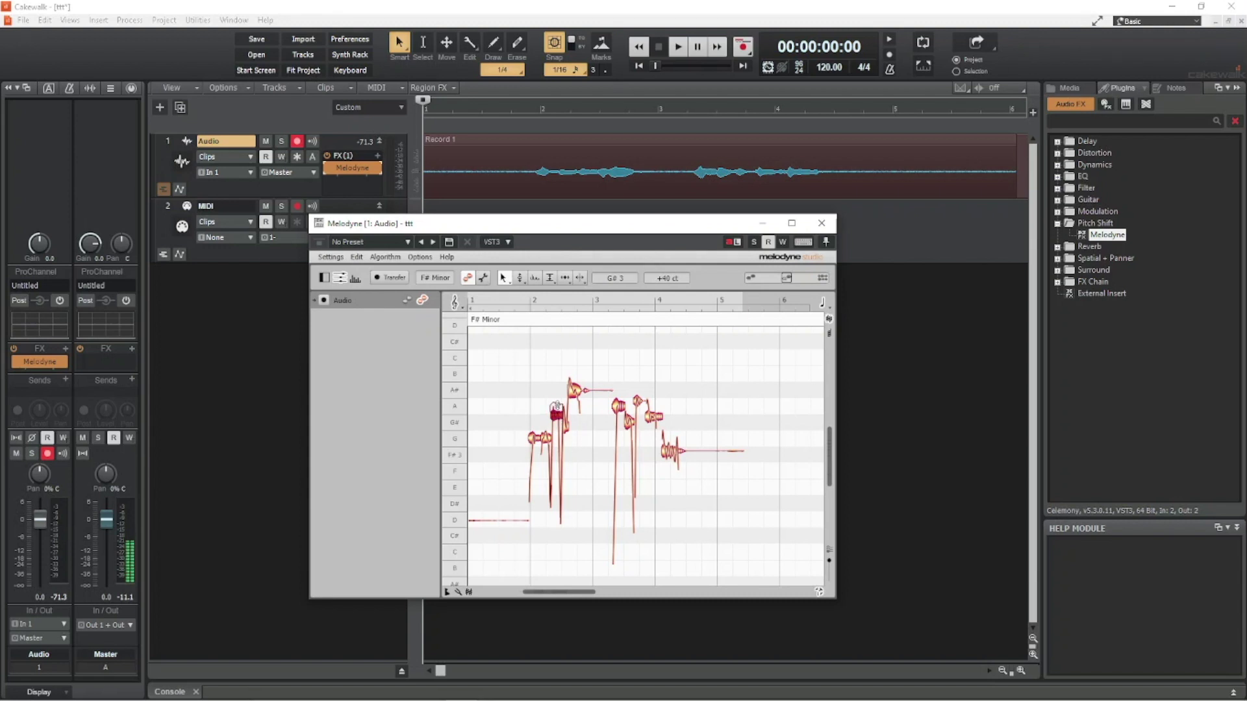
mouse_move(556, 407)
left_mouse_down()
mouse_move(578, 397)
mouse_move(577, 378)
left_mouse_up()
double_click(672, 279)
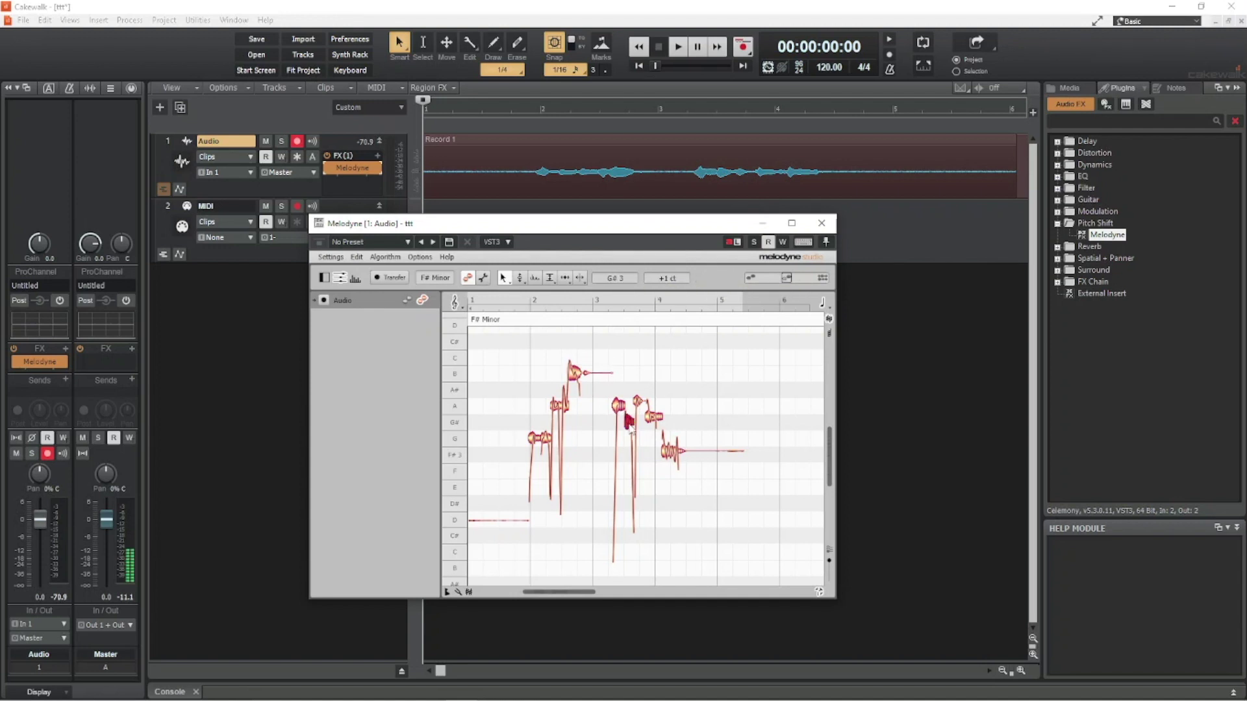
mouse_move(632, 281)
left_mouse_down()
mouse_move(668, 301)
mouse_move(688, 292)
left_mouse_up()
Step: Move the final long note to G3, then play the project back and stop
left_click(673, 451)
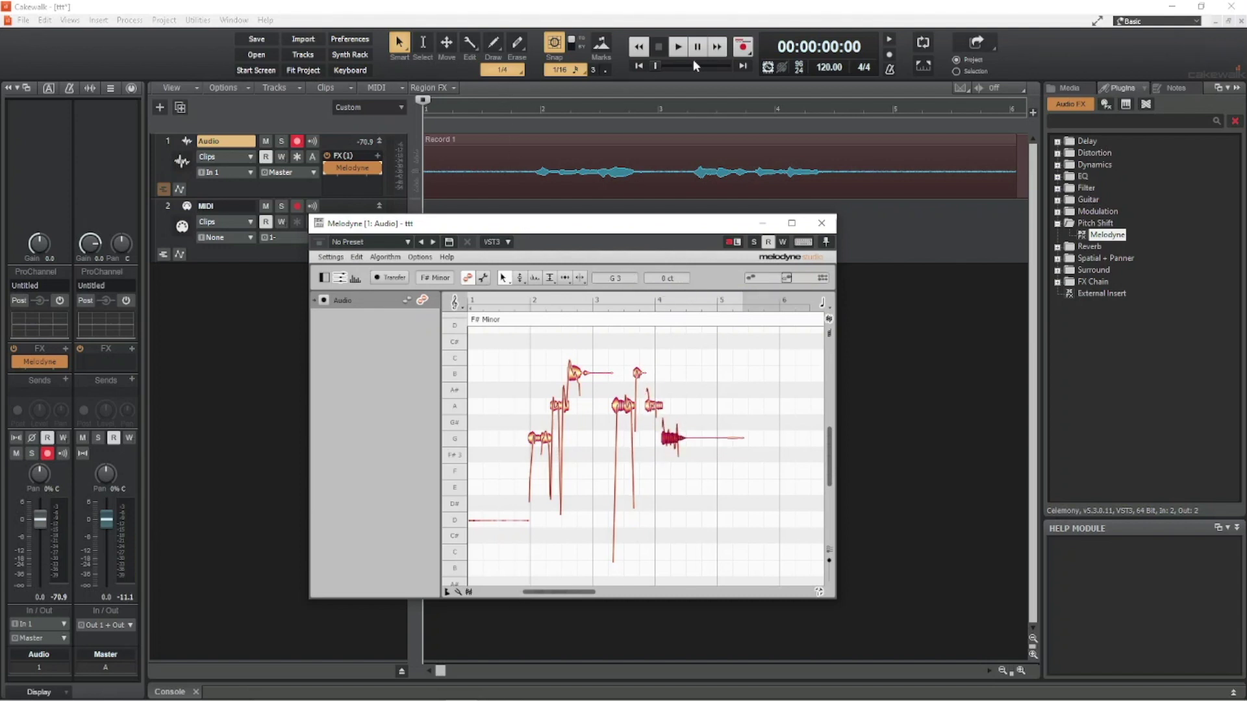
left_click(679, 46)
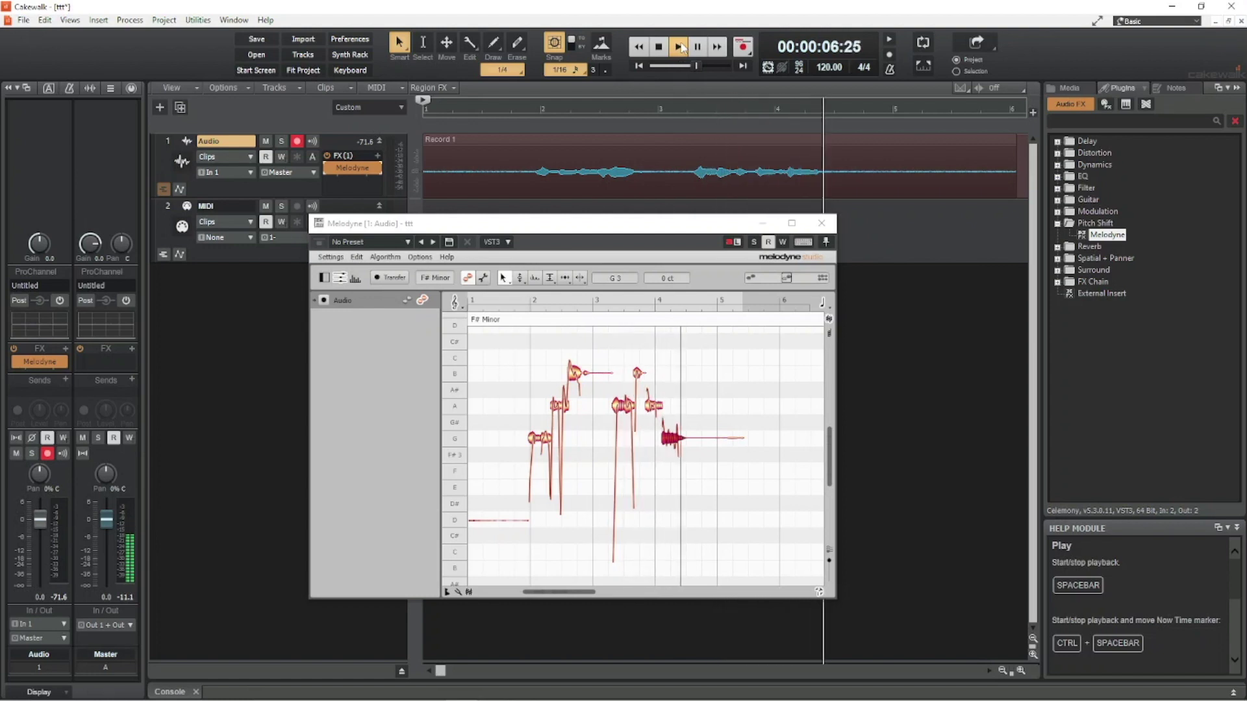
left_click(660, 52)
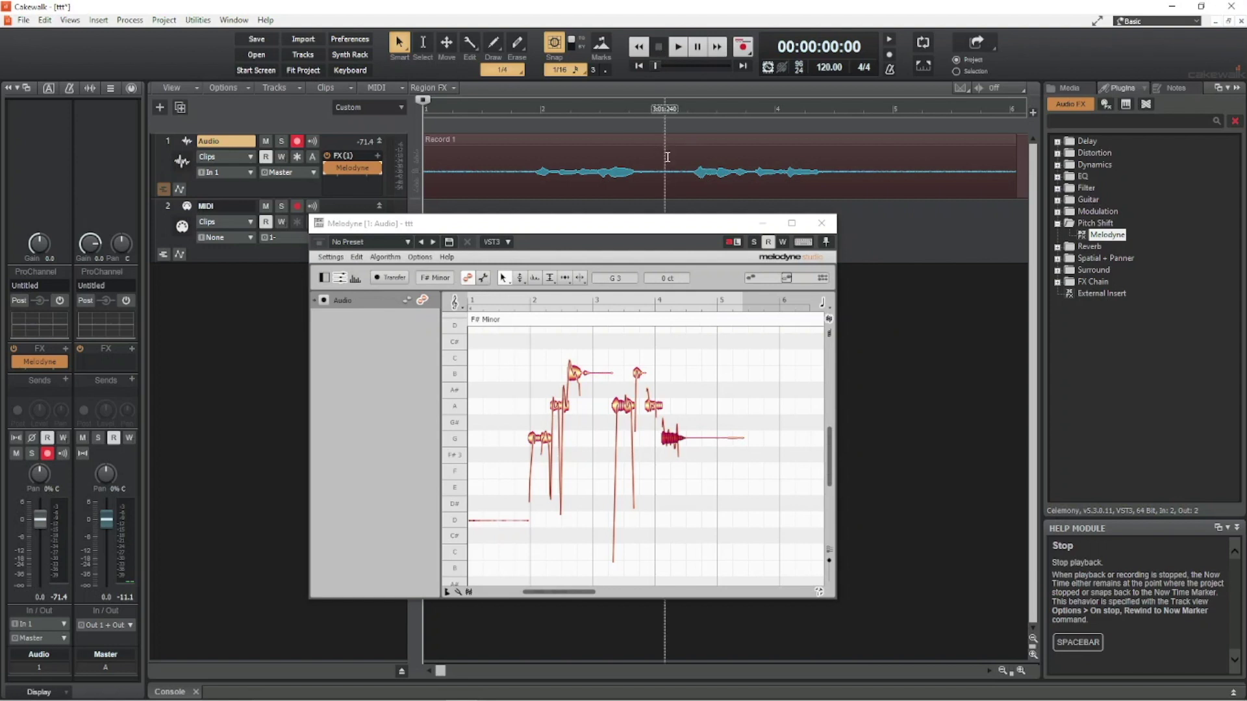
left_click(623, 406)
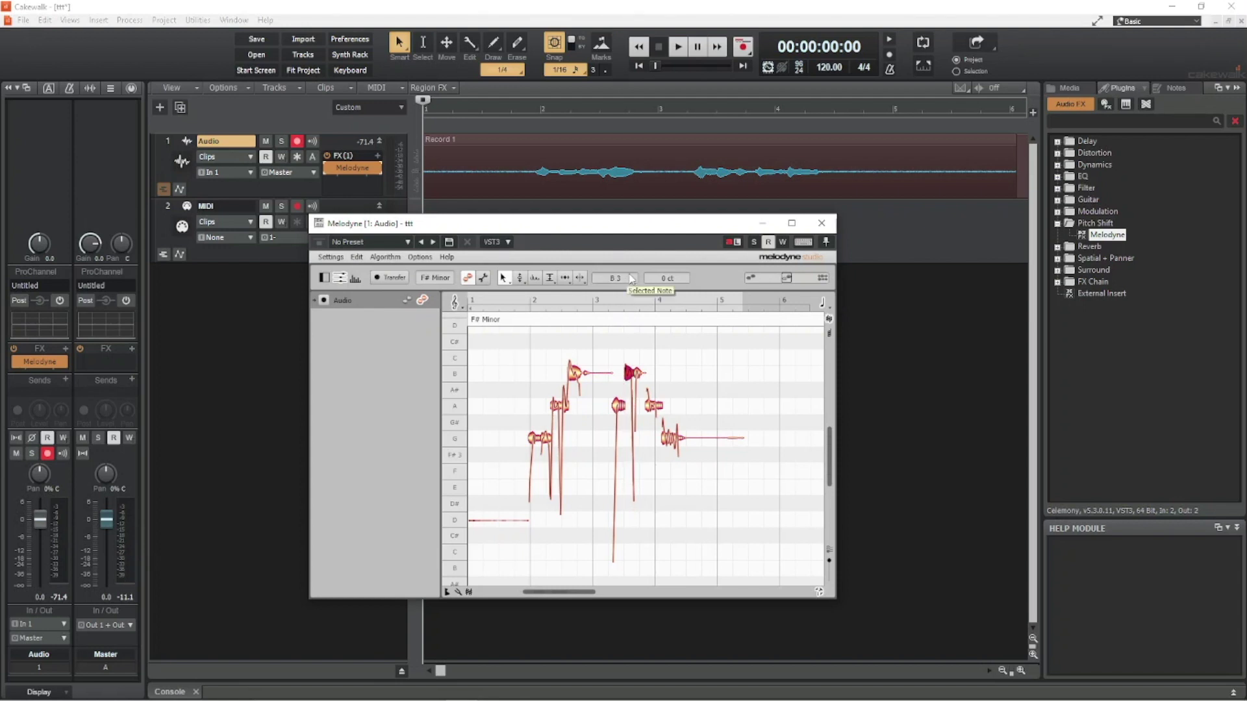
left_click(678, 48)
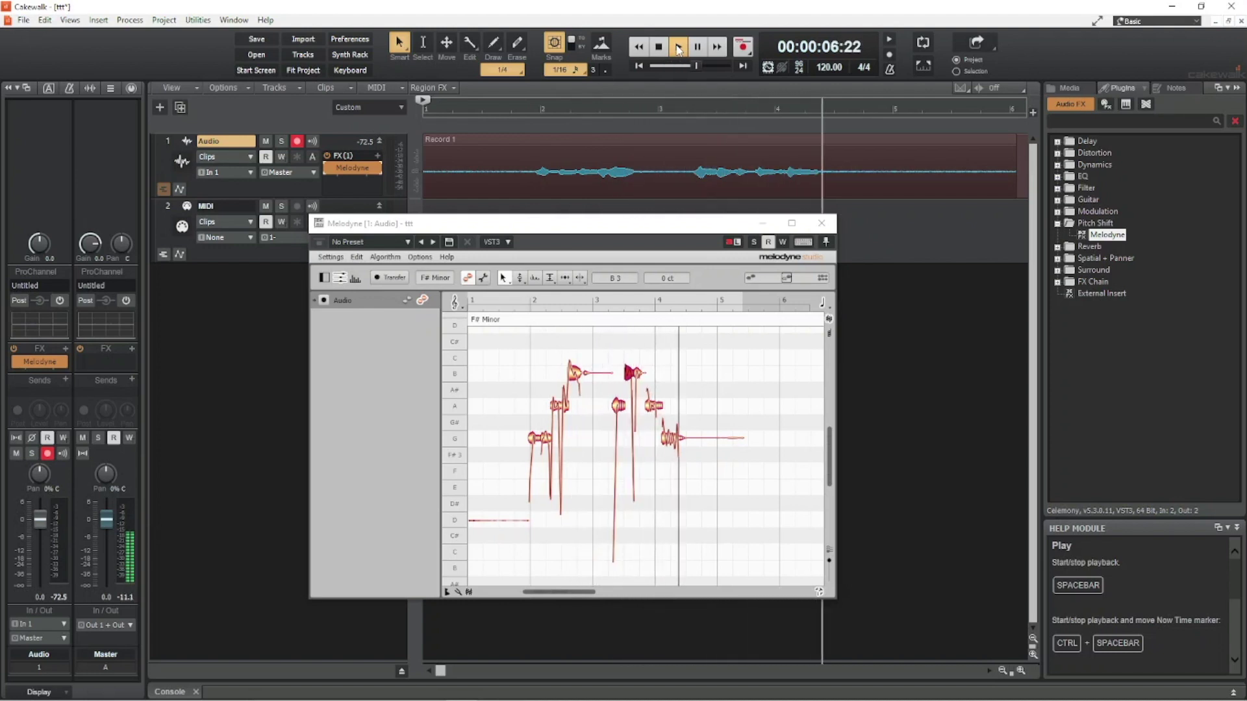
left_click(660, 49)
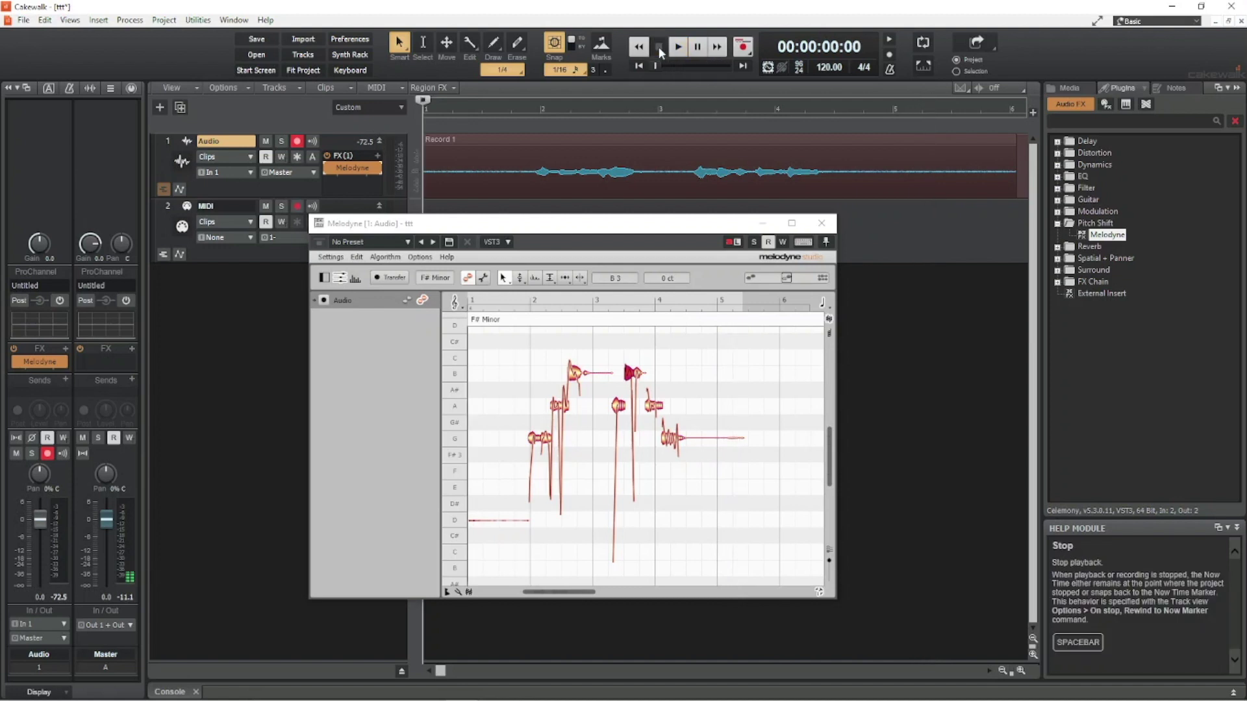
left_click(621, 284)
key("Down")
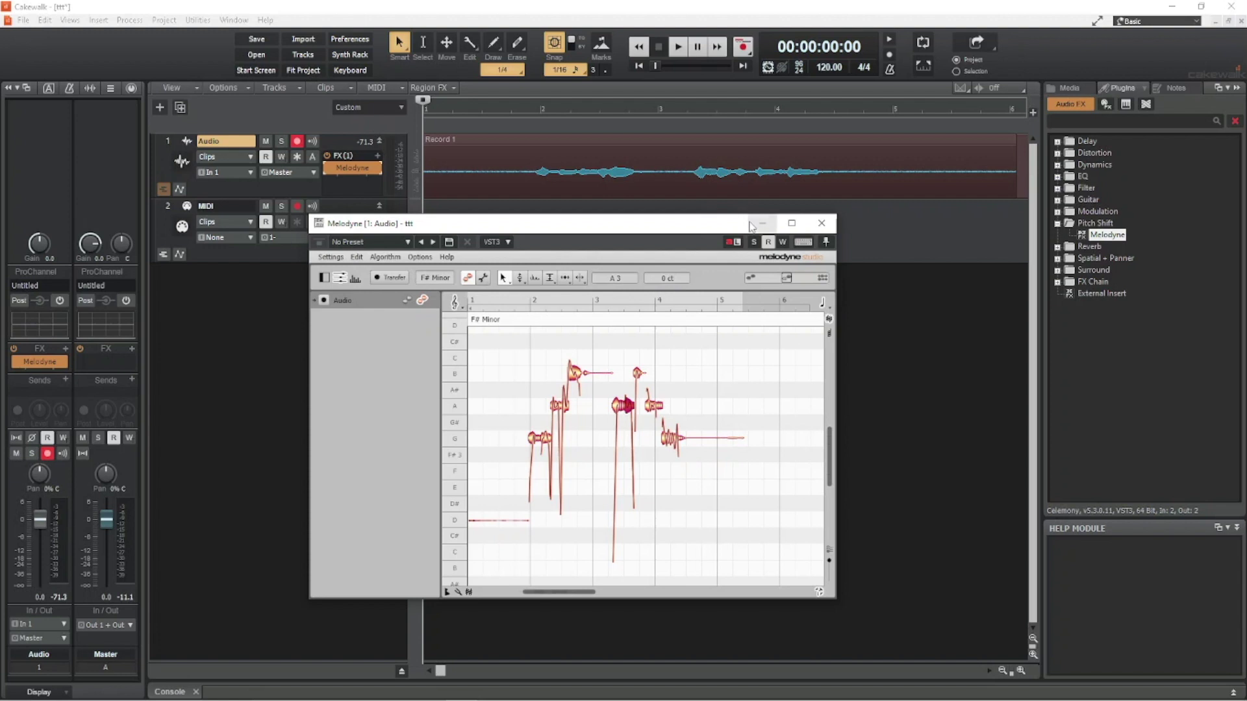
Step: Close the Melodyne window and play the corrected vocal track
left_click(824, 224)
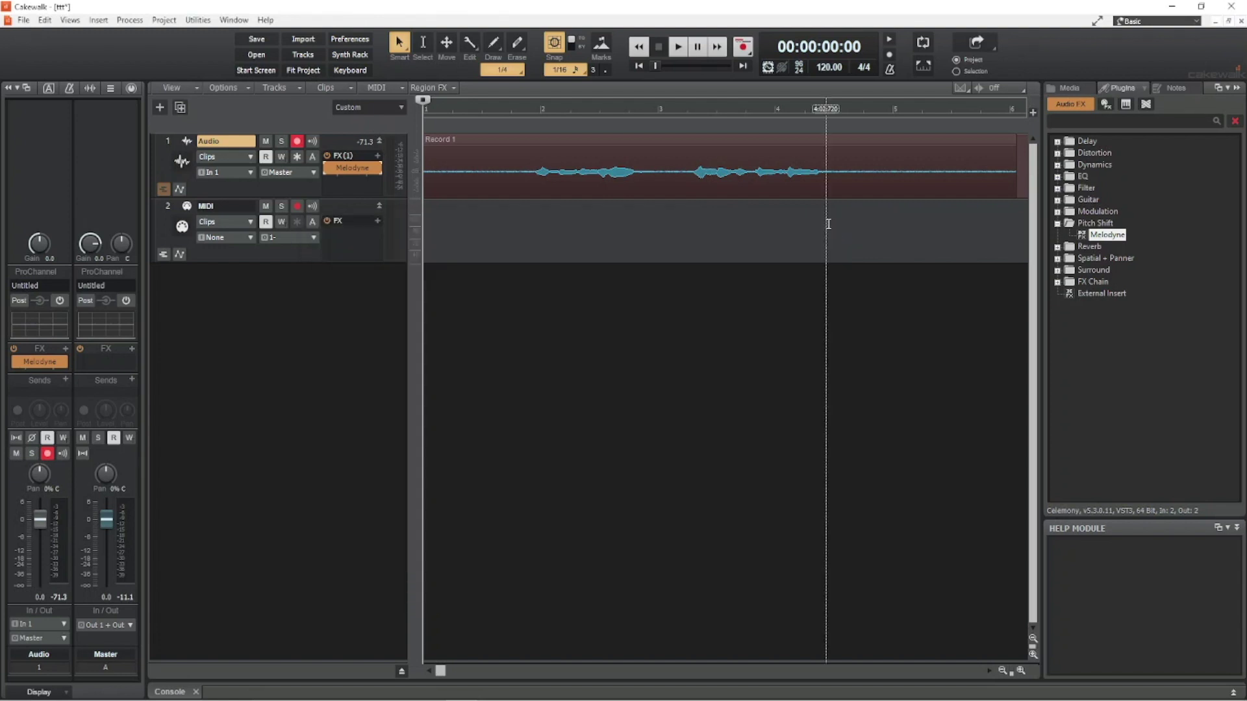
left_click(678, 47)
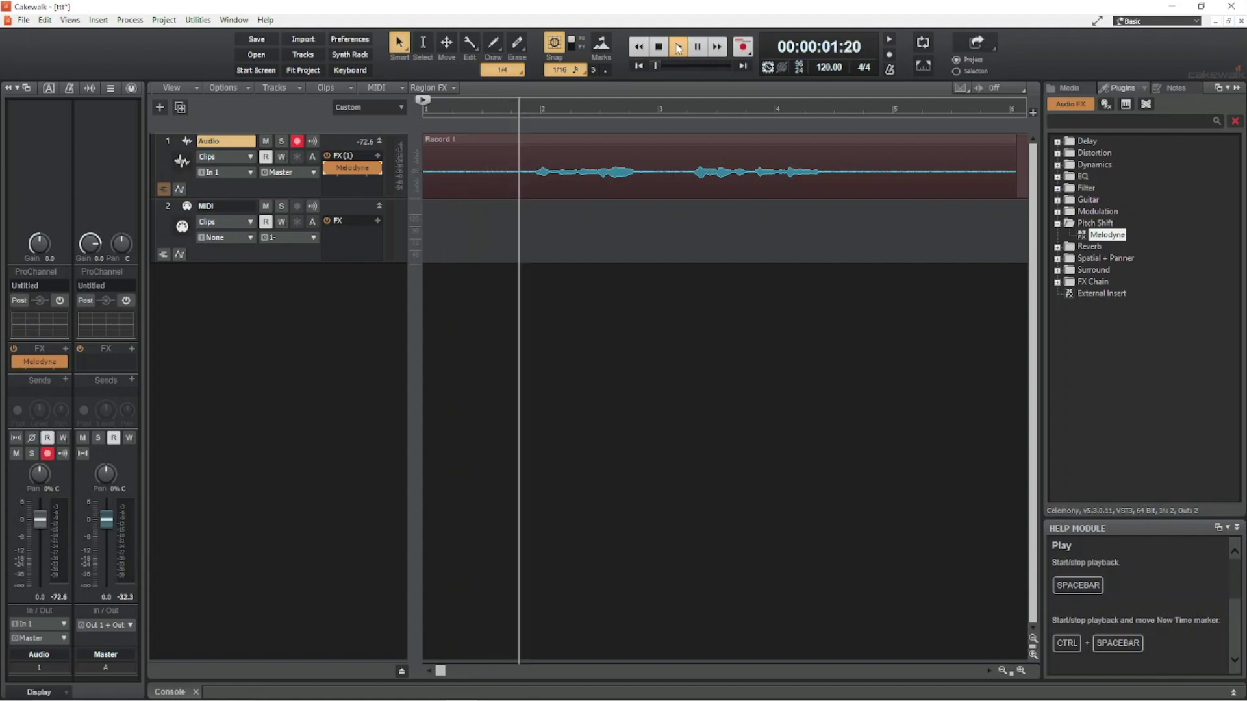